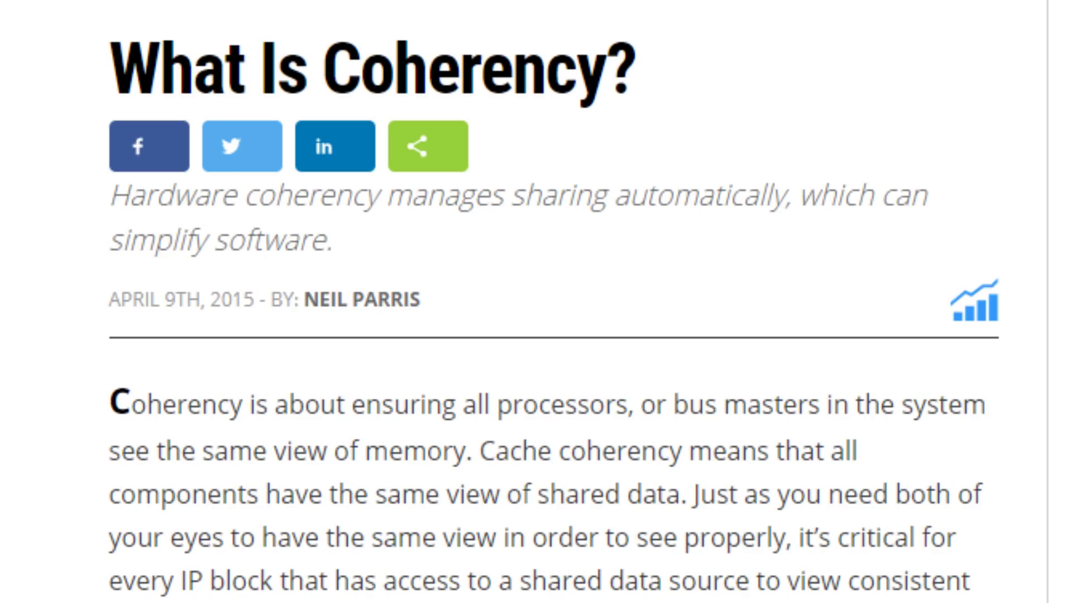
pyautogui.scroll(-4, 536, 336)
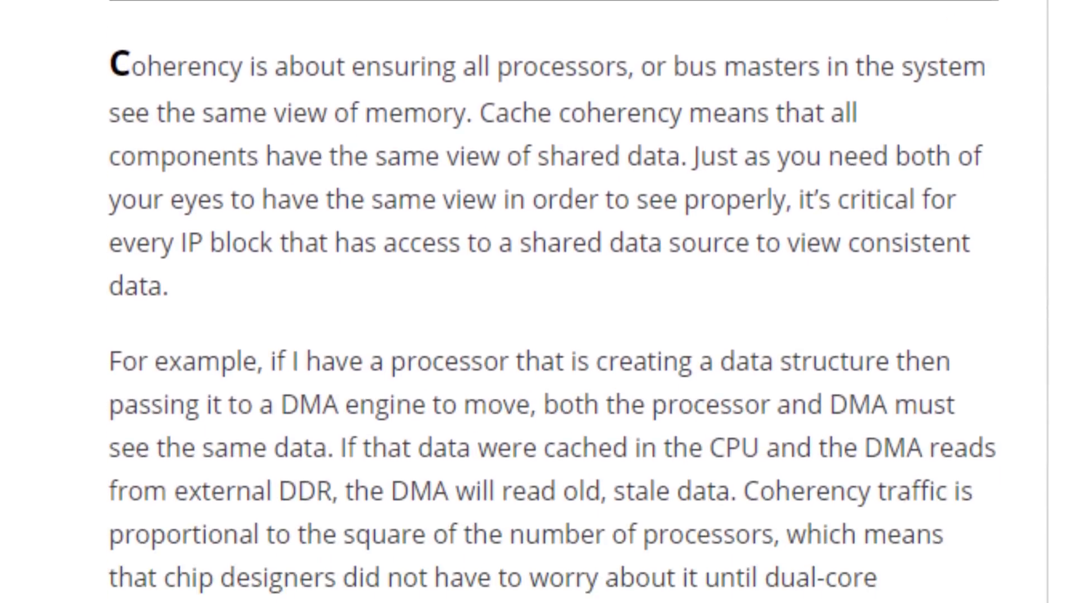
pyautogui.scroll(-4, 536, 336)
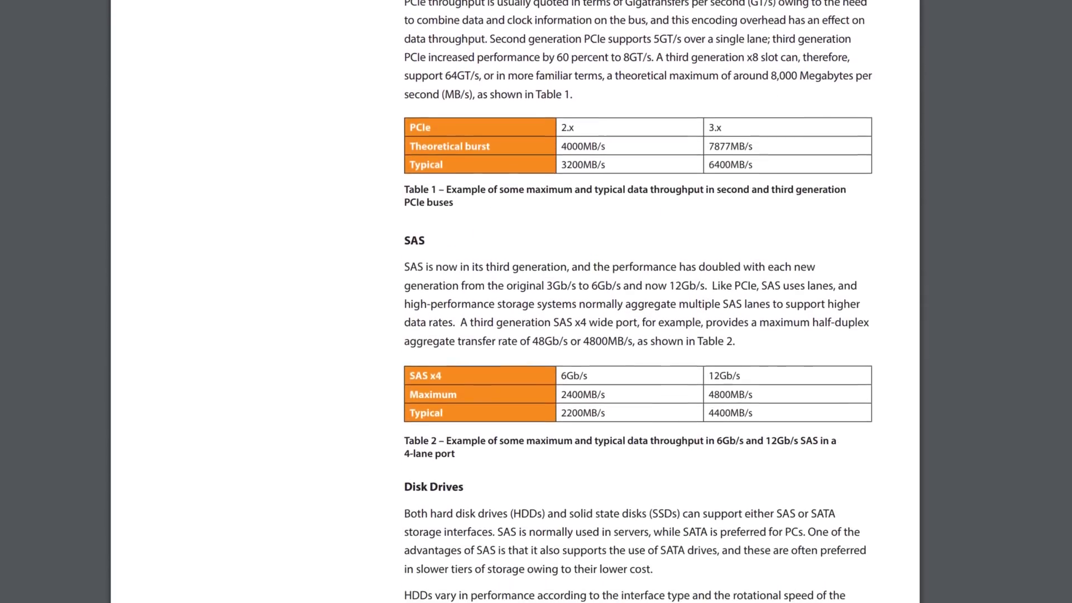
pyautogui.scroll(-3, 637, 302)
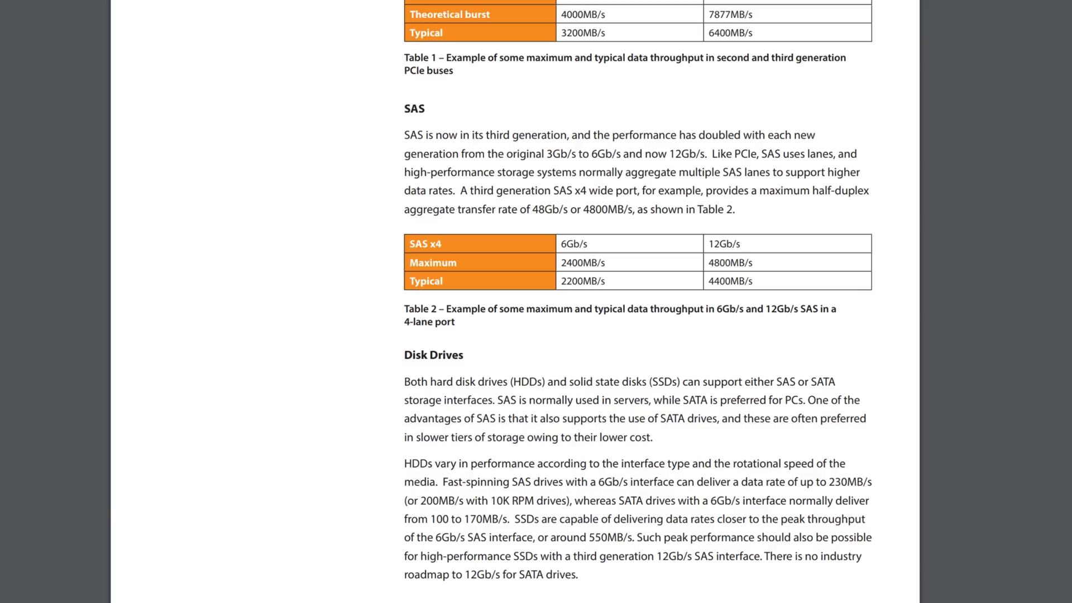